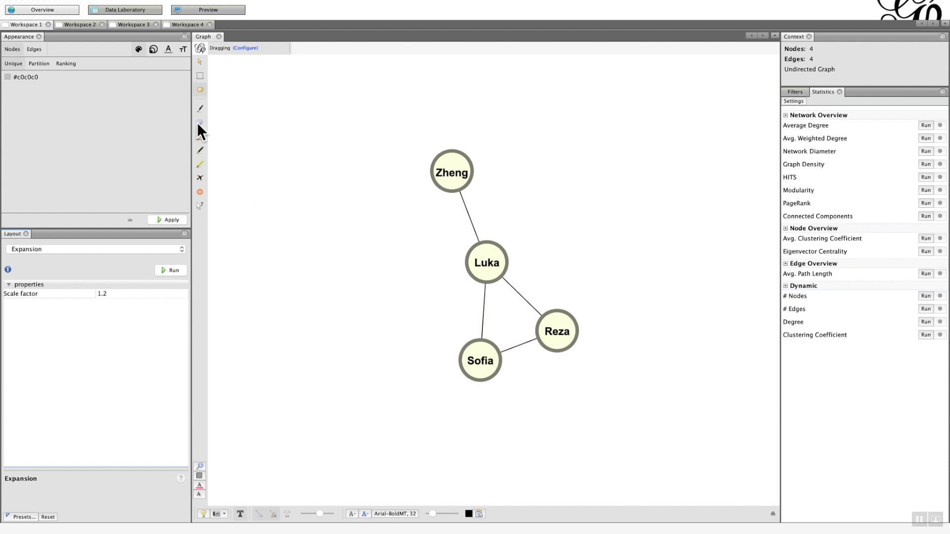
Step: Browse the graphs in the second, third and fourth (directed) workspaces
click(78, 26)
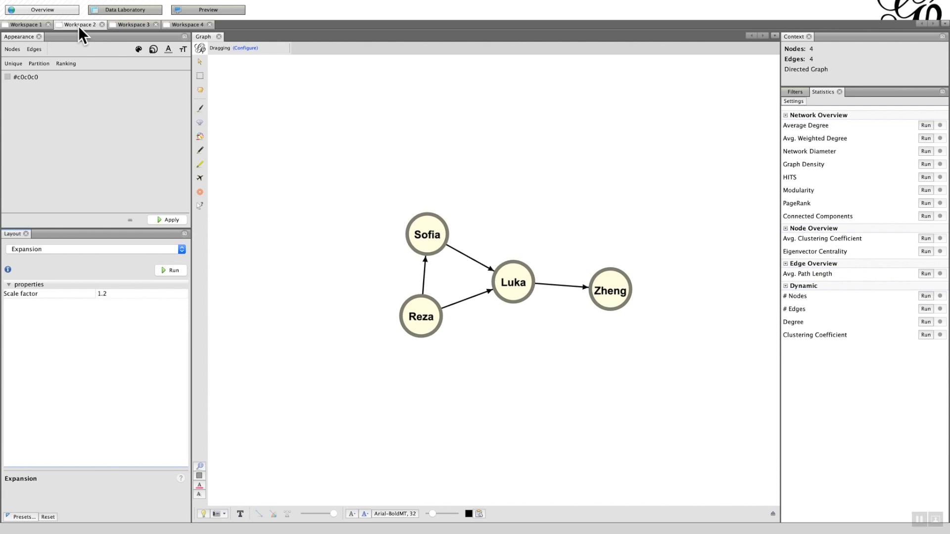
click(135, 24)
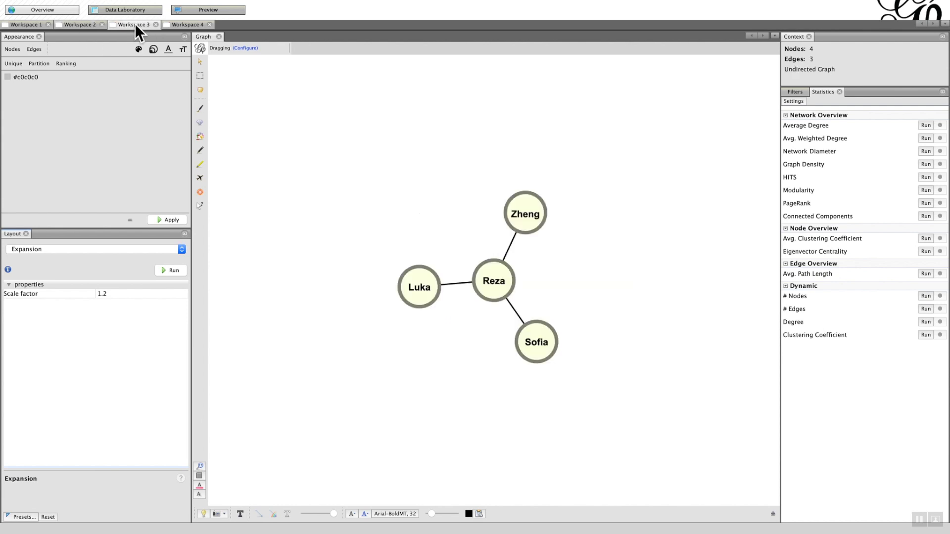
click(190, 25)
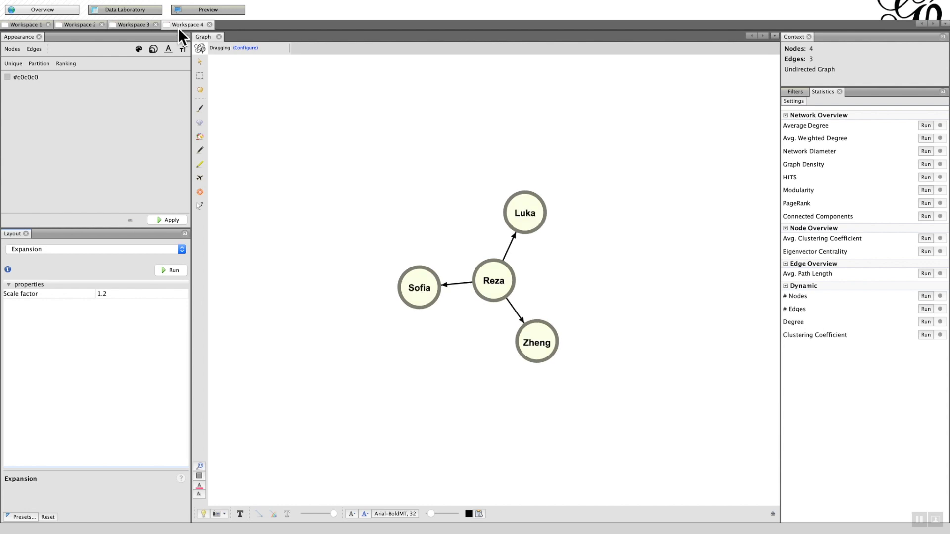
click(132, 25)
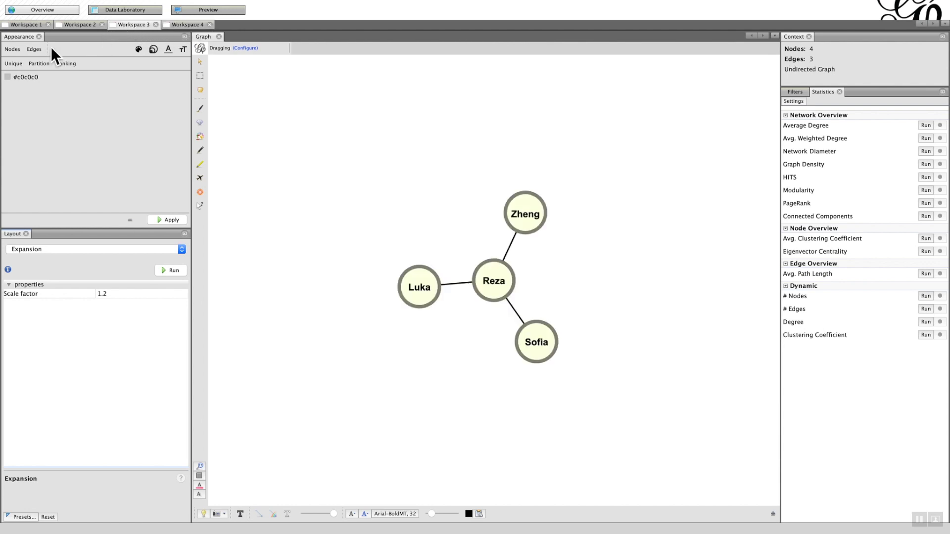
Step: Return to the first workspace's triangle graph and bring up the Network Diameter settings
click(26, 23)
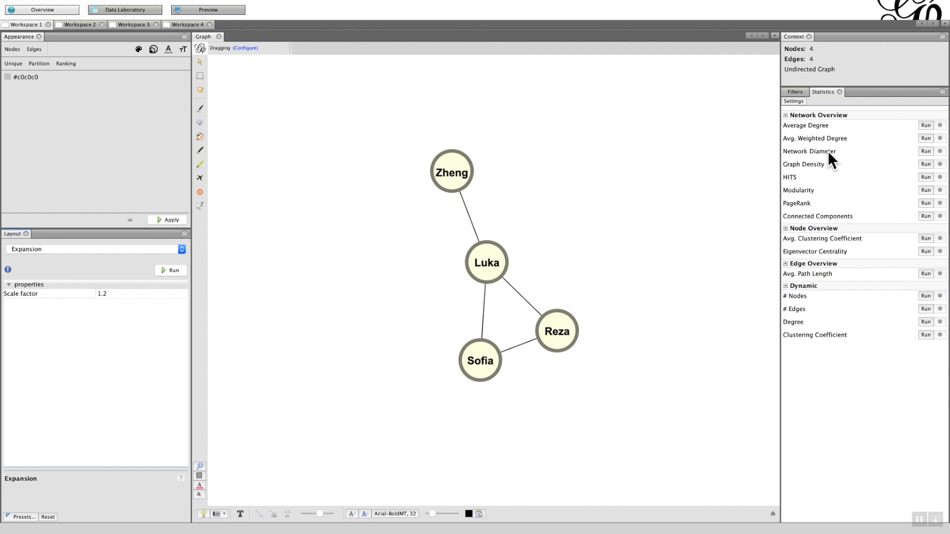
click(925, 151)
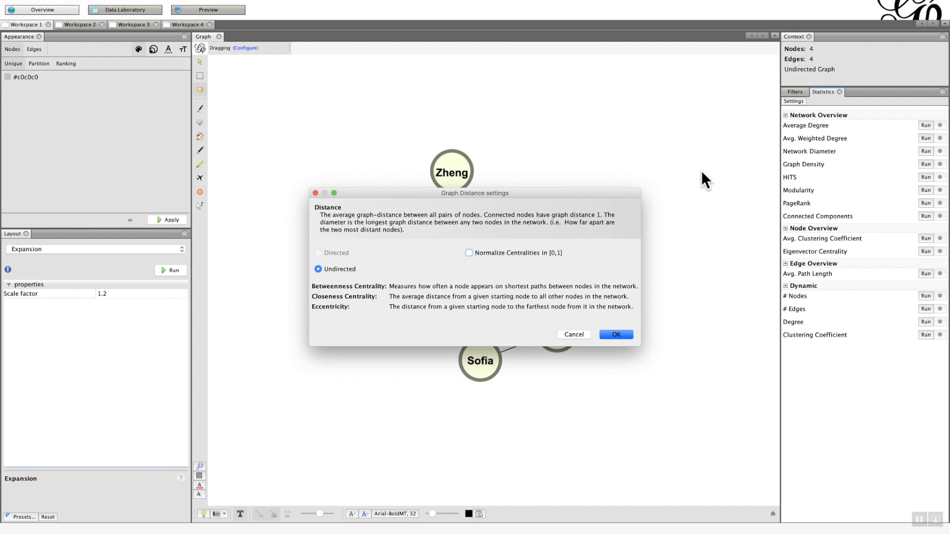
drag(559, 192, 554, 167)
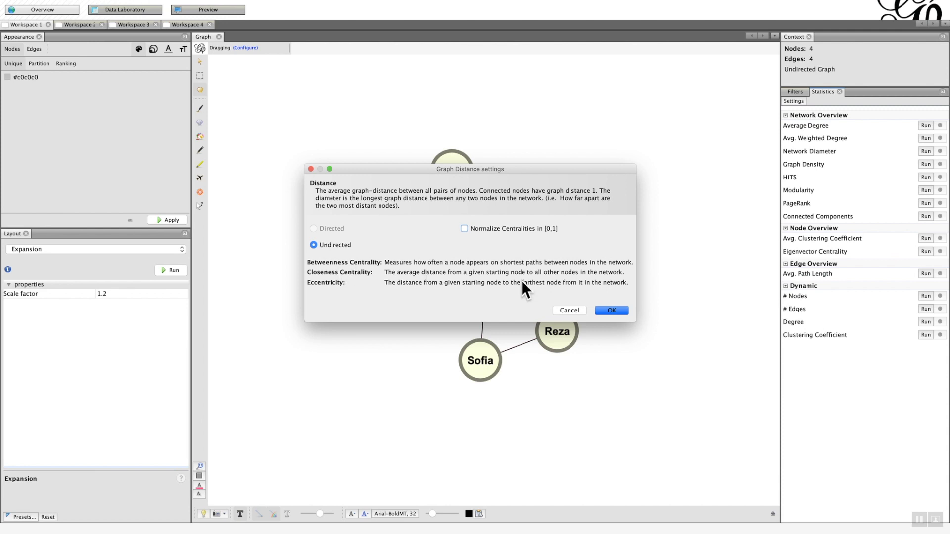
Step: Compute graph distance (diameter 2, average path length 1.333) and dismiss the report
click(613, 310)
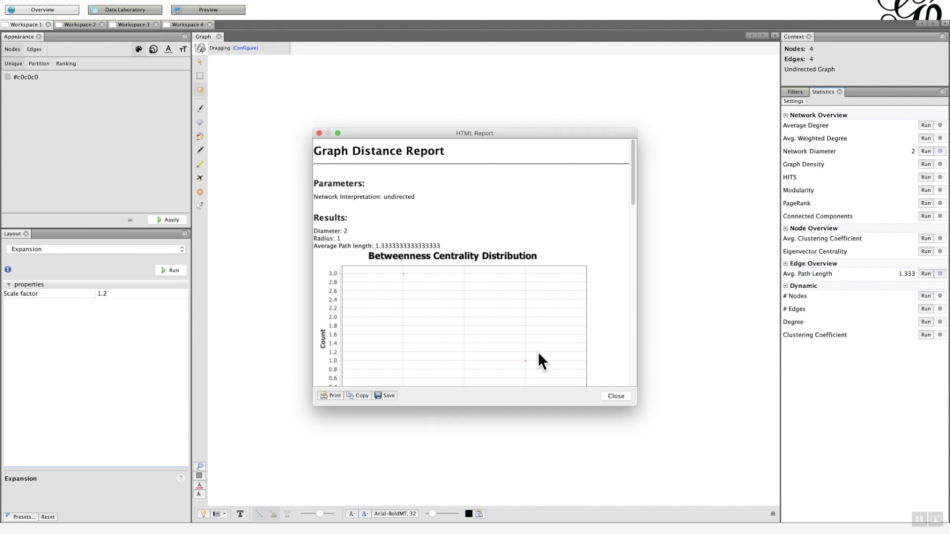
click(616, 396)
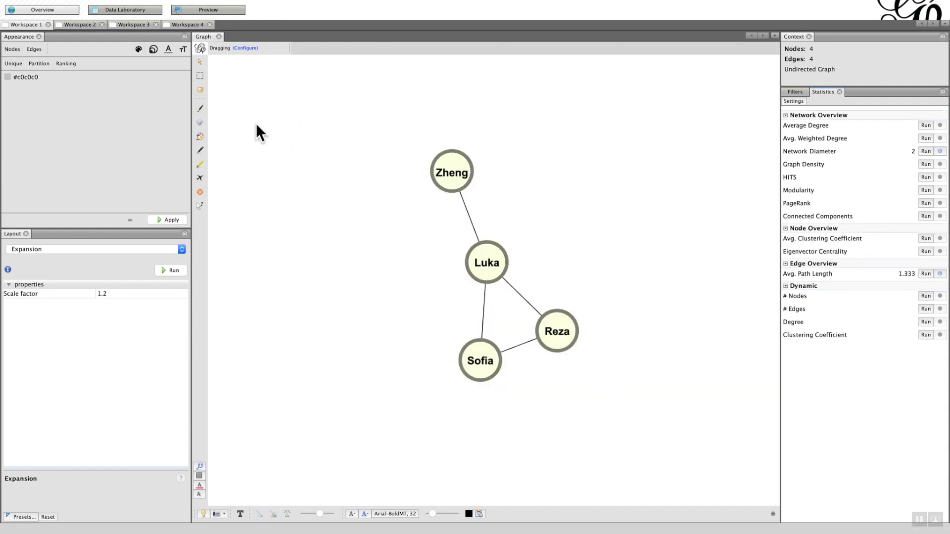
Step: In the node table, narrow the Label through Harmonic Closeness Centrality columns, then switch to PowerPoint's Betweenness Centrality slide
click(109, 10)
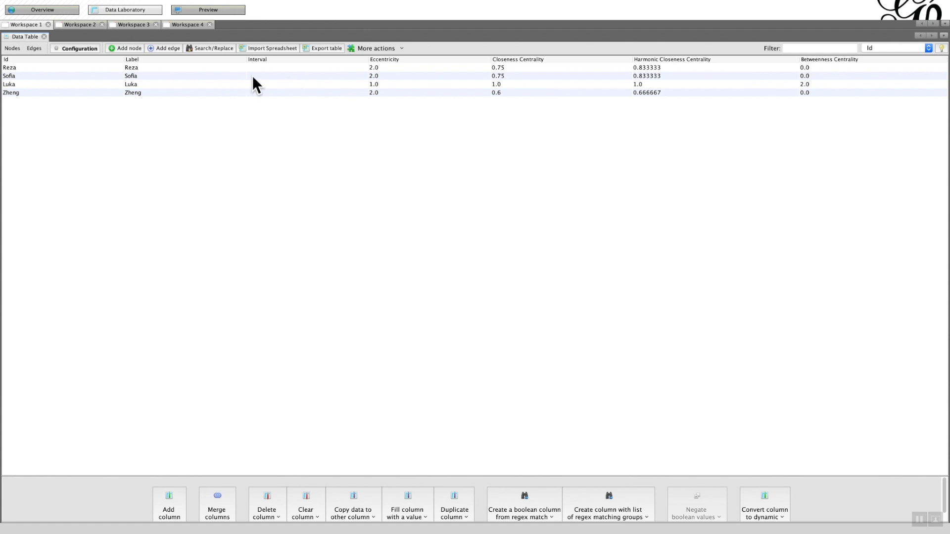
drag(244, 58, 164, 62)
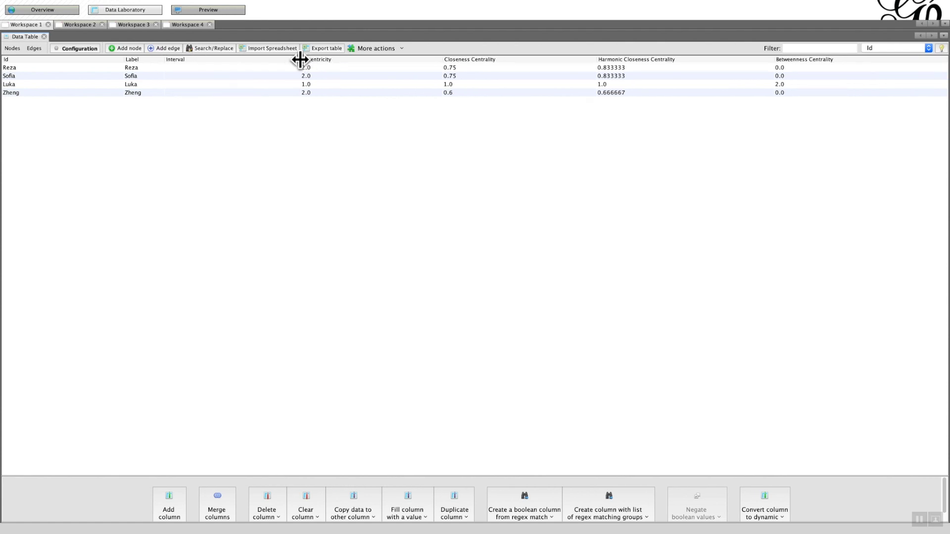
drag(300, 59, 214, 69)
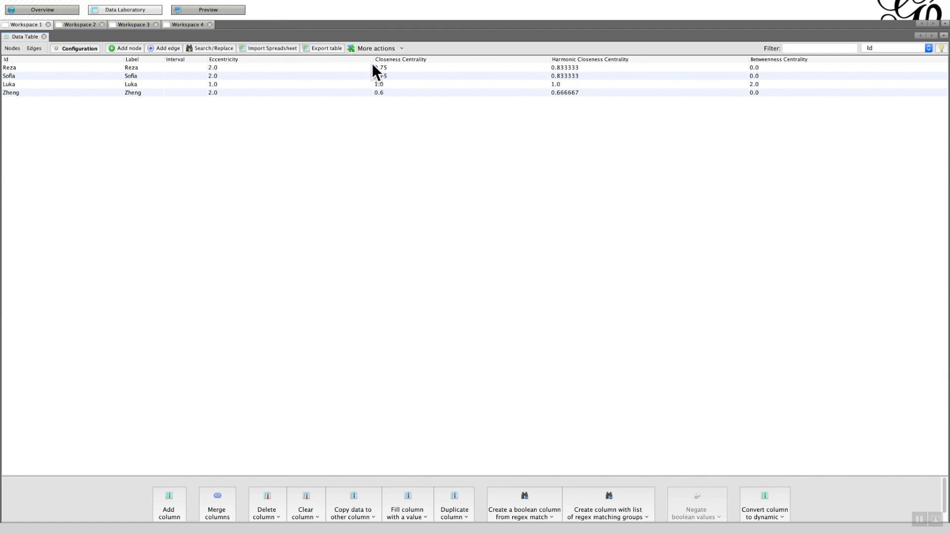
drag(372, 60, 272, 61)
drag(478, 58, 353, 60)
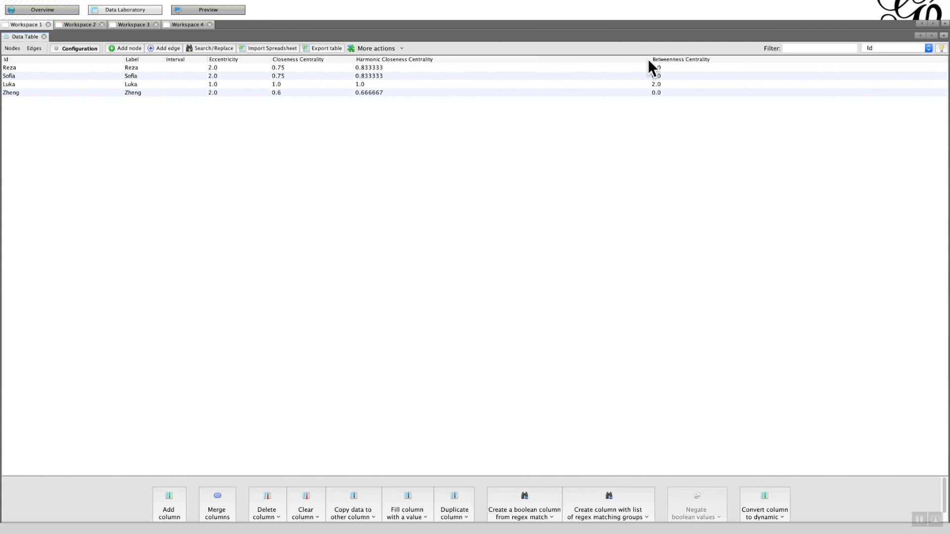
drag(648, 59, 521, 60)
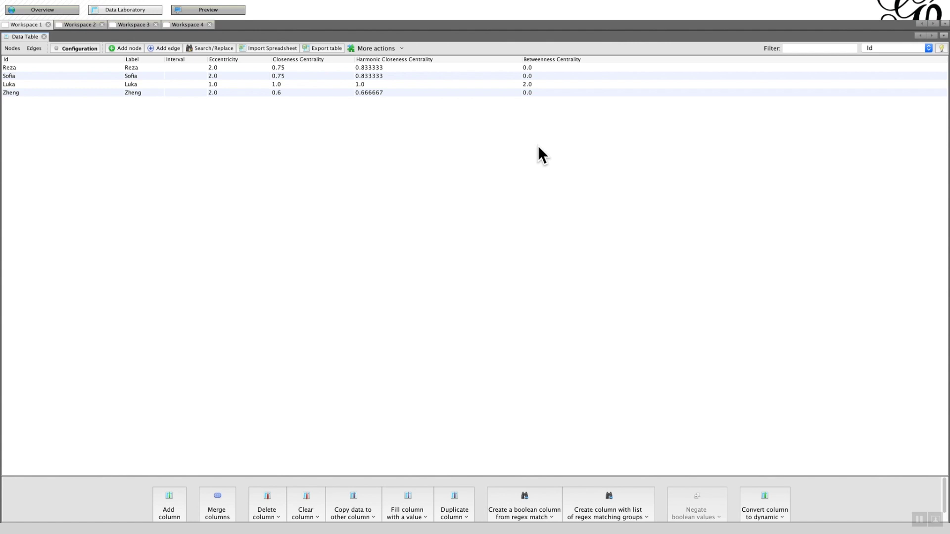
key(super+Tab)
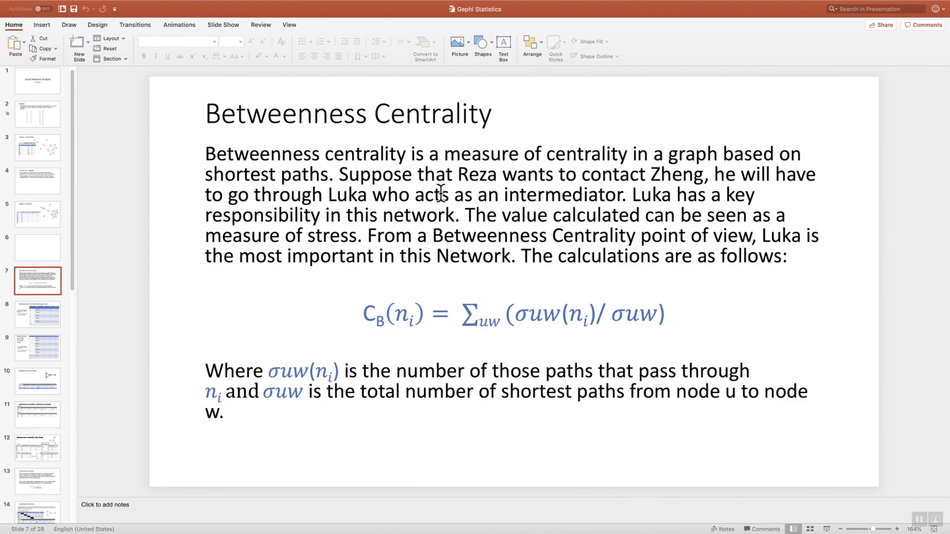
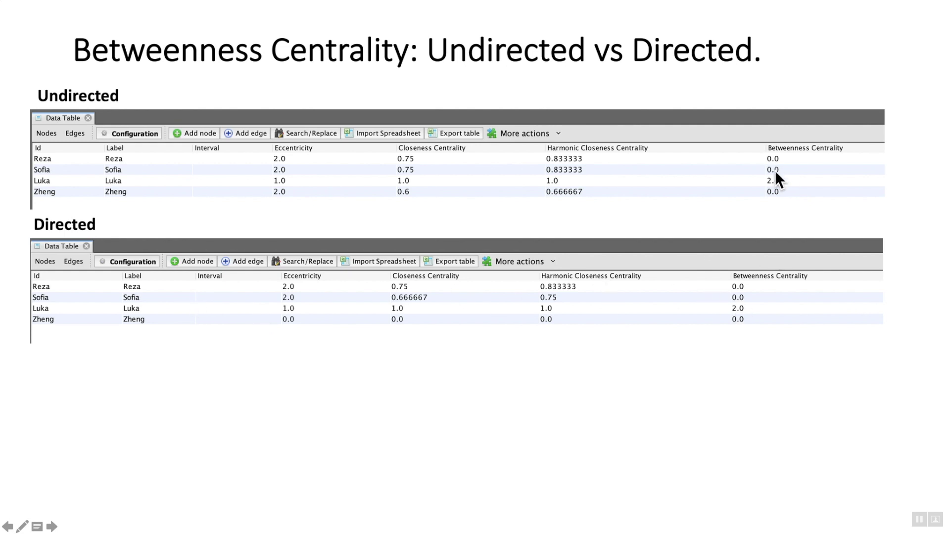
Step: Switch from the PowerPoint comparison slide to Gephi's node table showing Luka's betweenness 2.0
key(super+Tab)
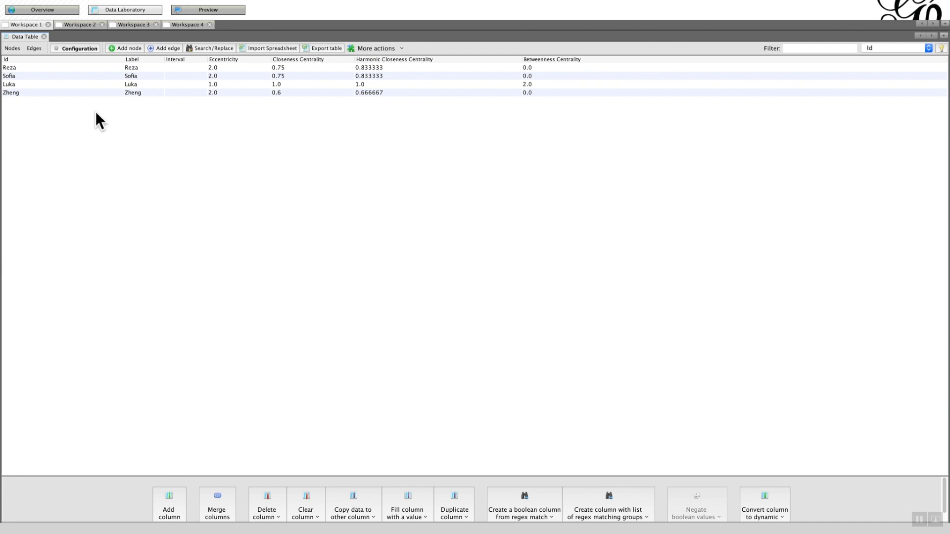
Step: Show Workspace 2's directed graph where Reza and Sofia point to Luka, who points to Zheng
click(40, 10)
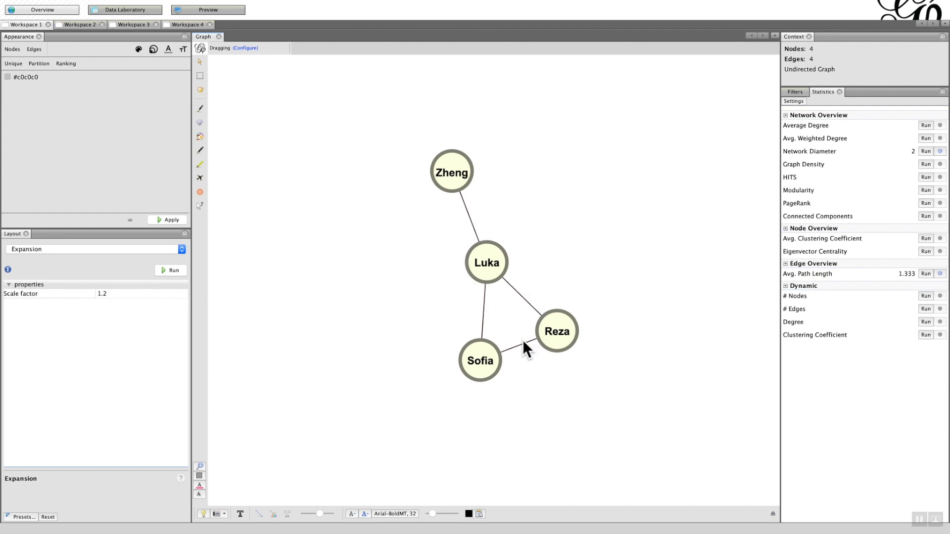
click(77, 22)
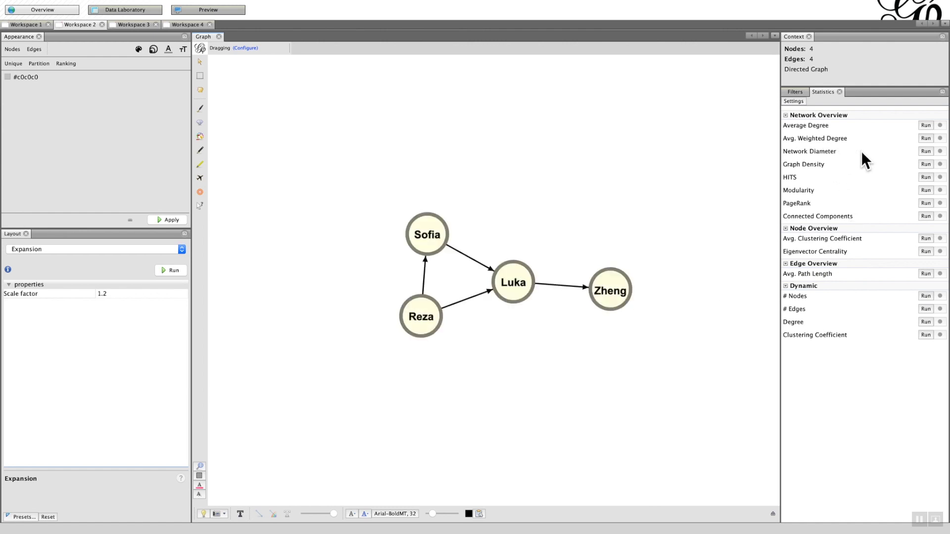
Step: Run directed Network Diameter (diameter 2, average path 1.333) and check Luka's betweenness 2.0
click(925, 151)
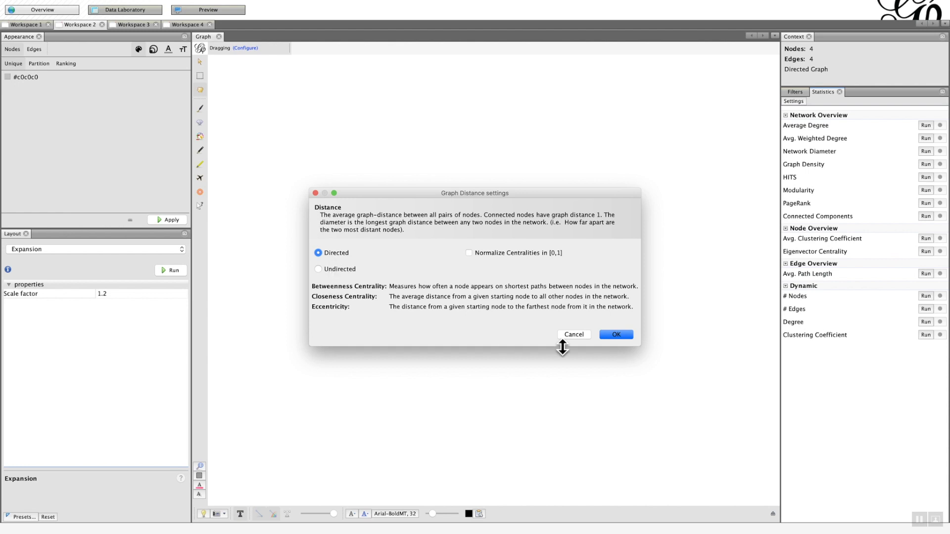
click(619, 335)
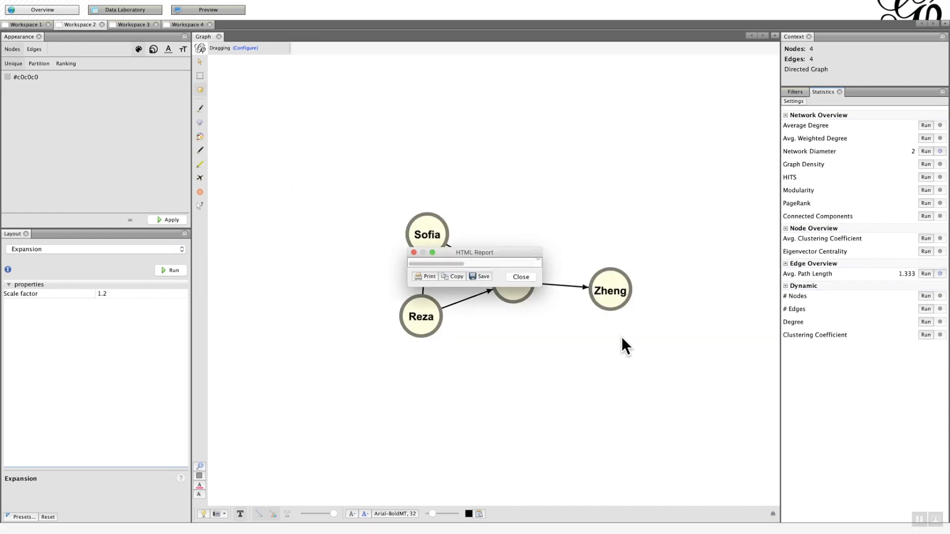
drag(549, 332, 610, 399)
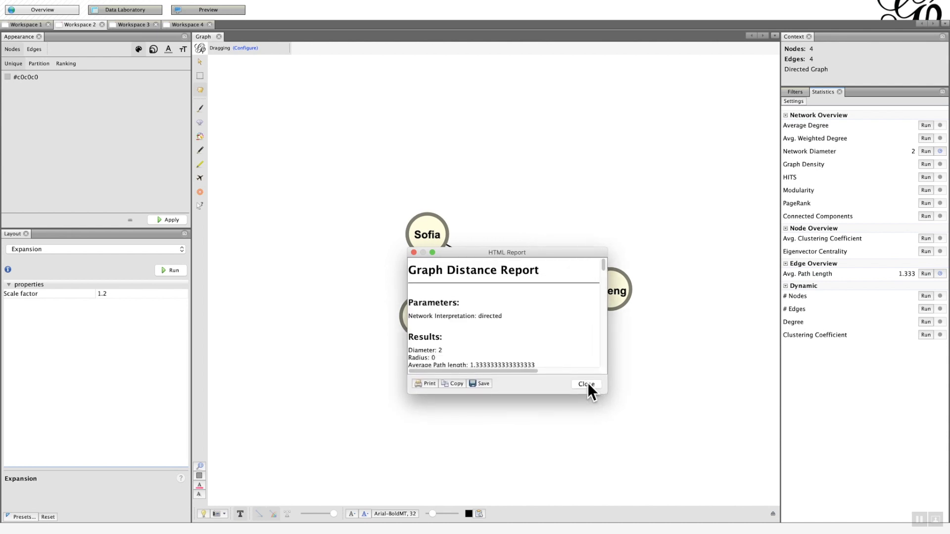
click(586, 384)
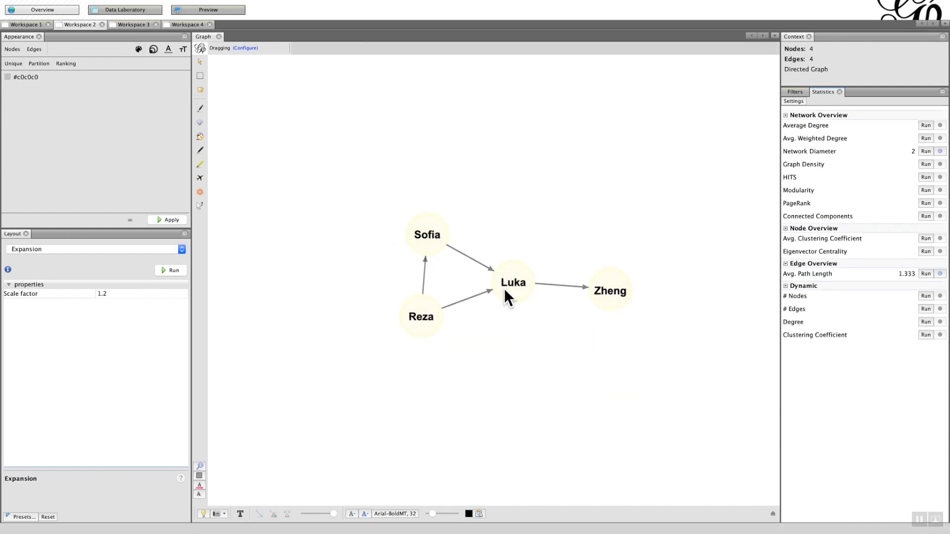
click(125, 9)
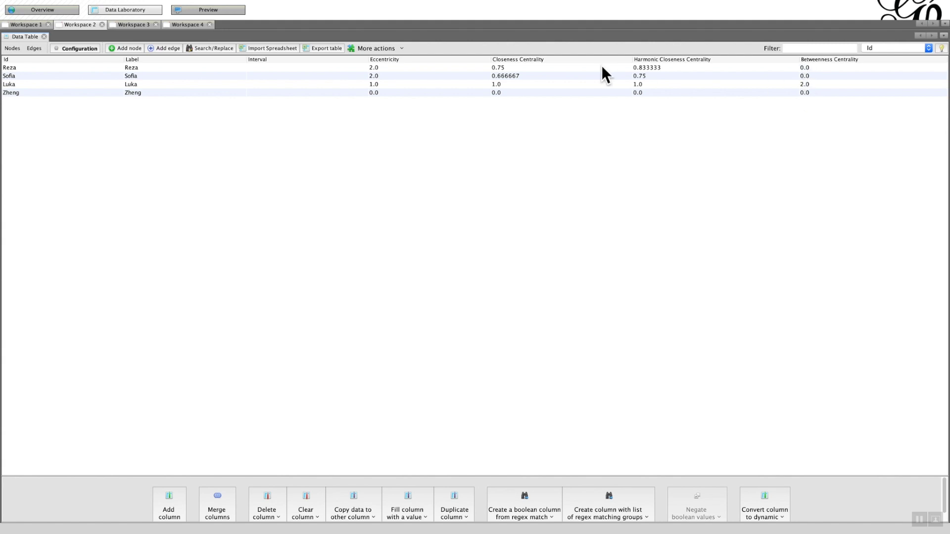
click(35, 24)
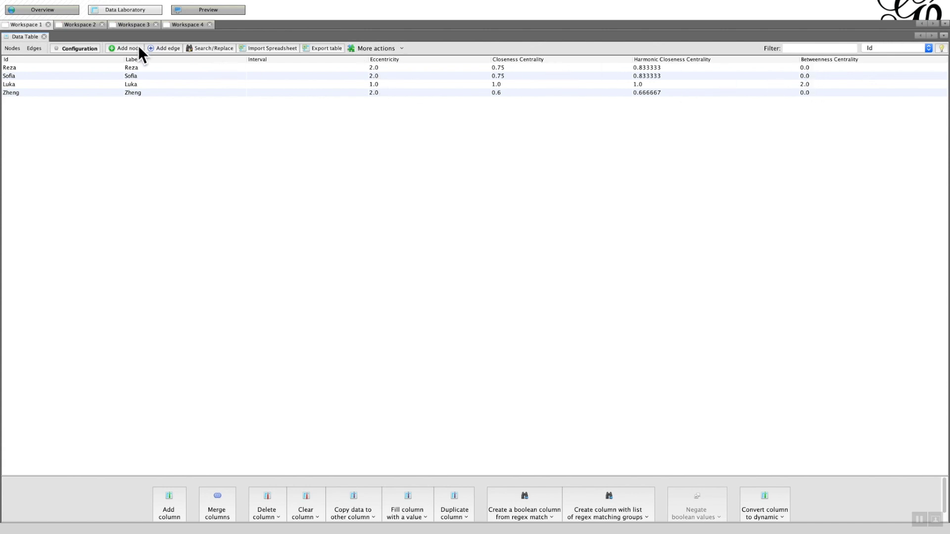
click(79, 25)
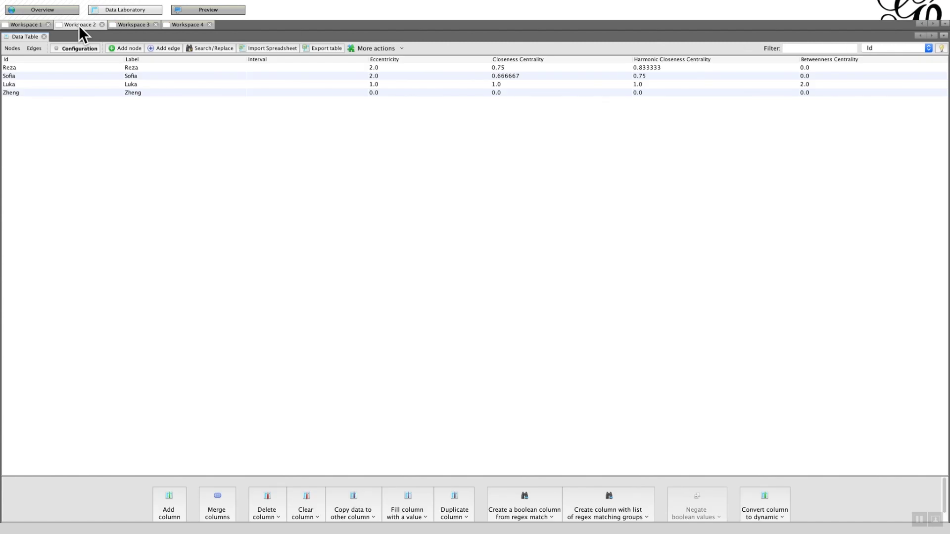
Step: Display Workspace 4's directed star graph with Reza pointing to Sofia, Luka and Zheng
click(131, 25)
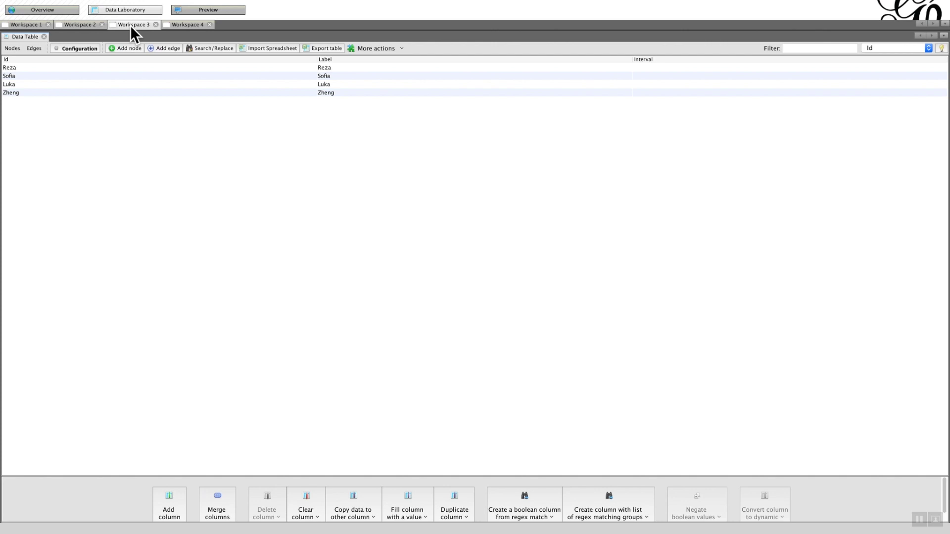
click(59, 14)
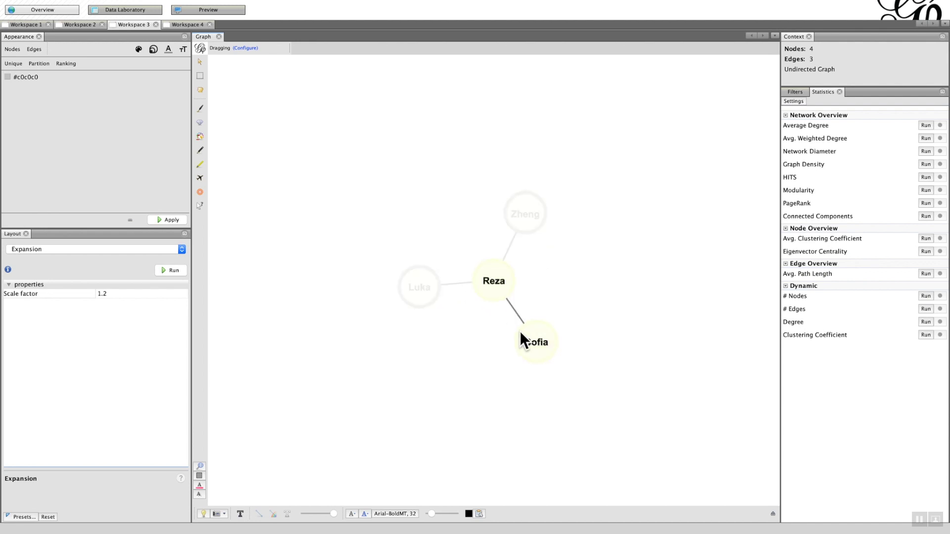
click(194, 24)
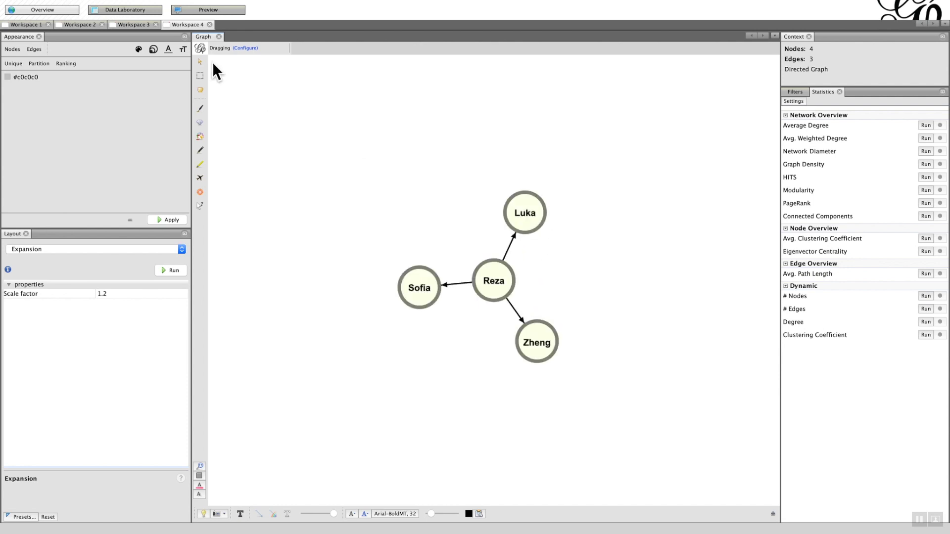
Step: Run undirected Network Diameter on Workspace 3's star graph and check Reza's betweenness 3.0, others 0.0
click(137, 25)
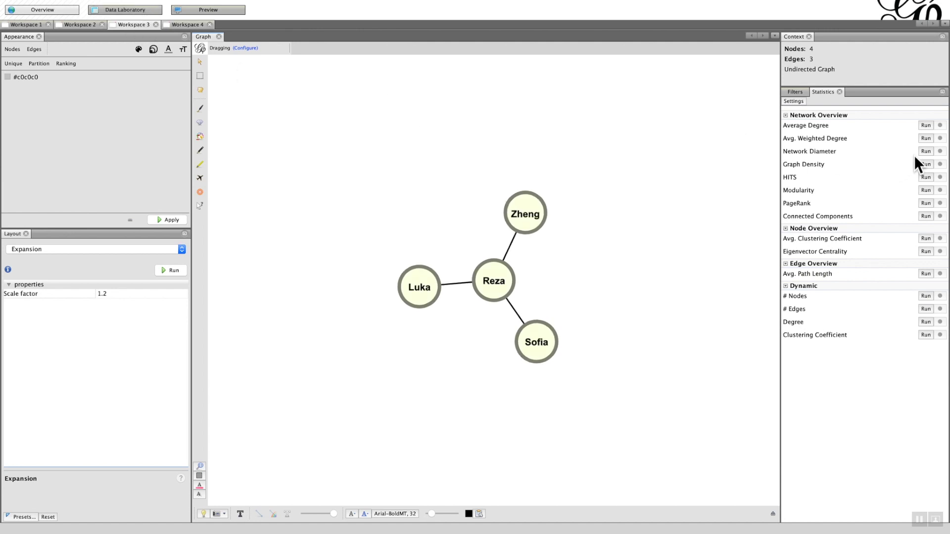
click(928, 151)
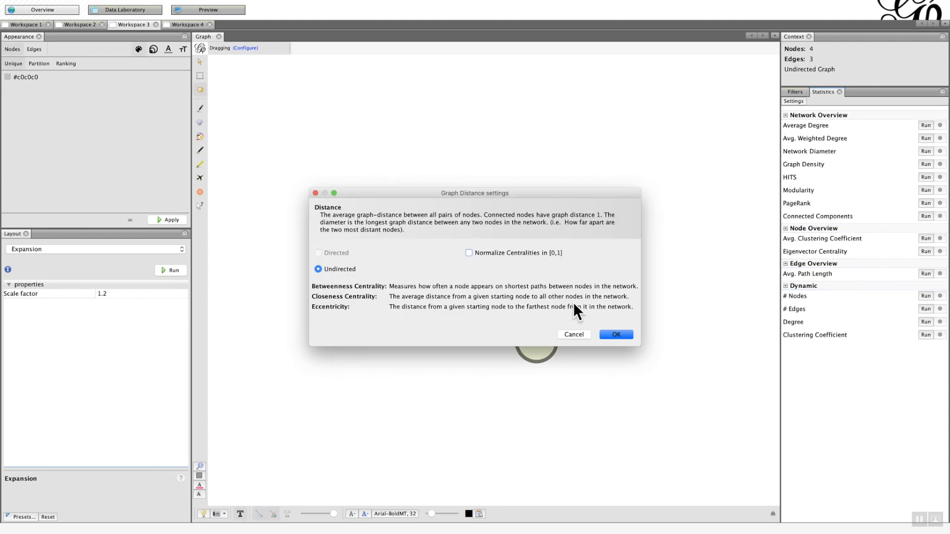
click(615, 336)
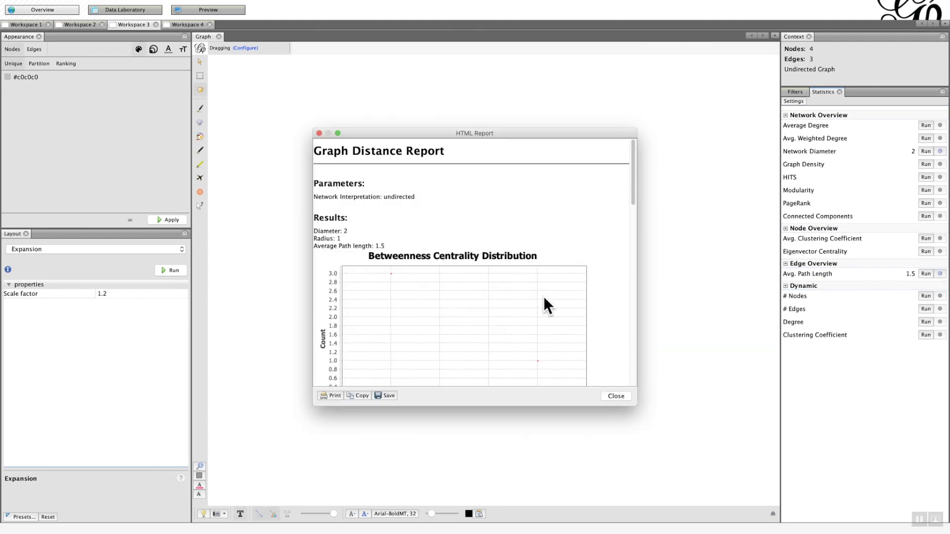
click(616, 395)
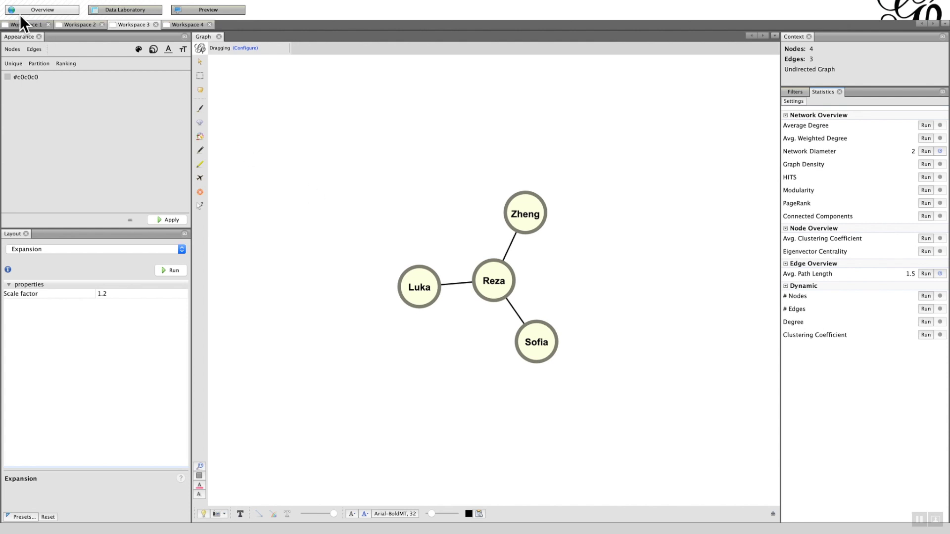
click(121, 10)
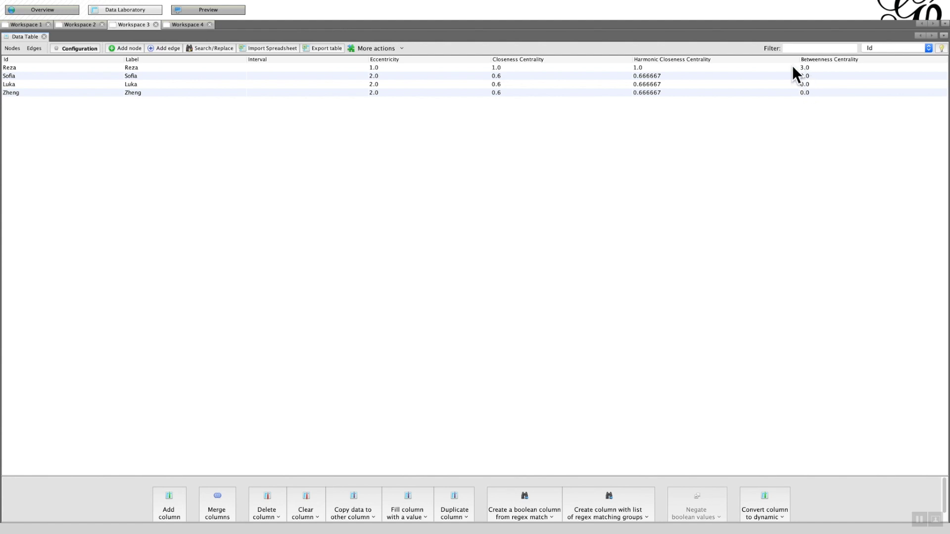
Step: Run directed Network Diameter on Workspace 4's star graph, confirm all betweenness 0.0, and return to PowerPoint
click(182, 25)
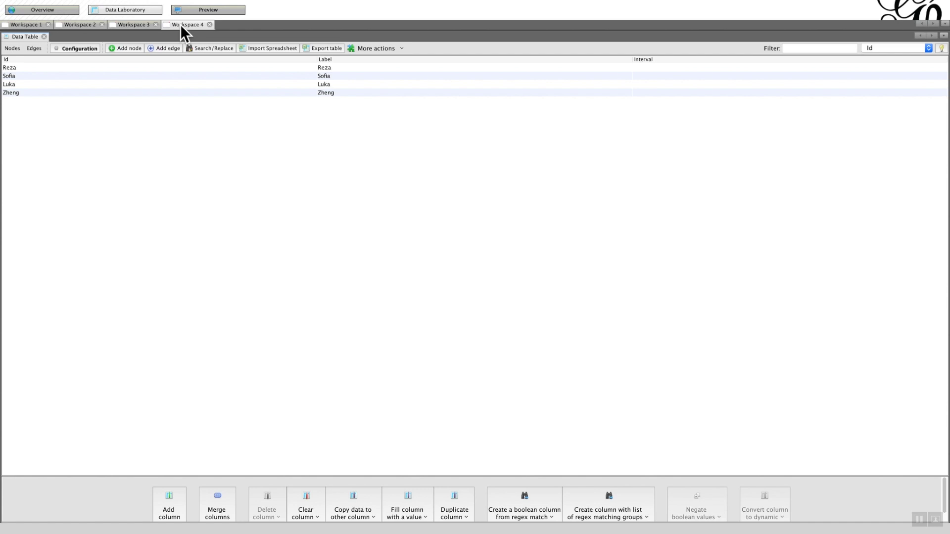
click(51, 10)
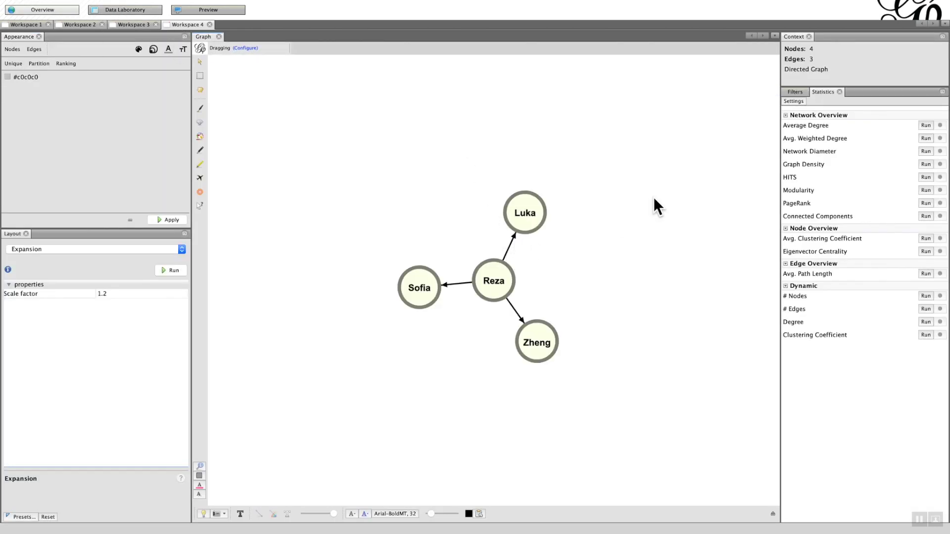
click(924, 151)
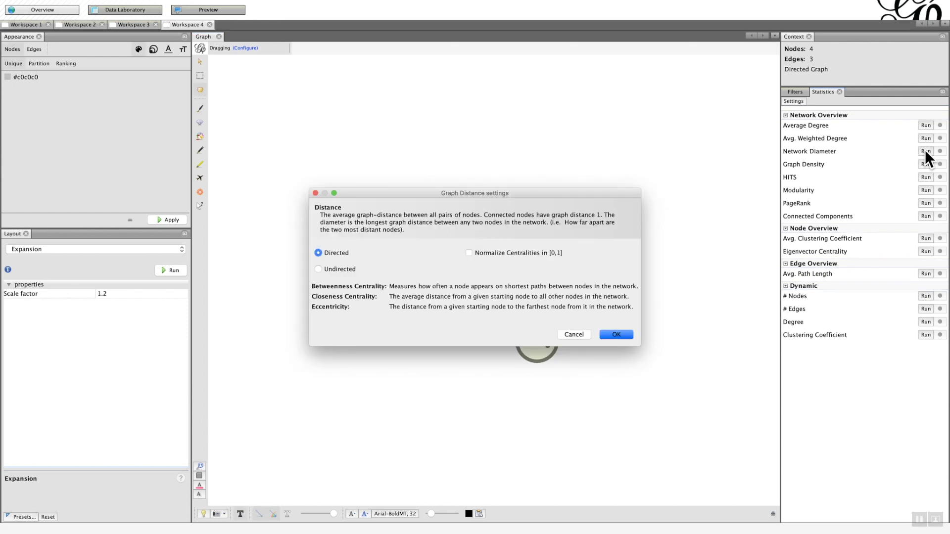
click(625, 334)
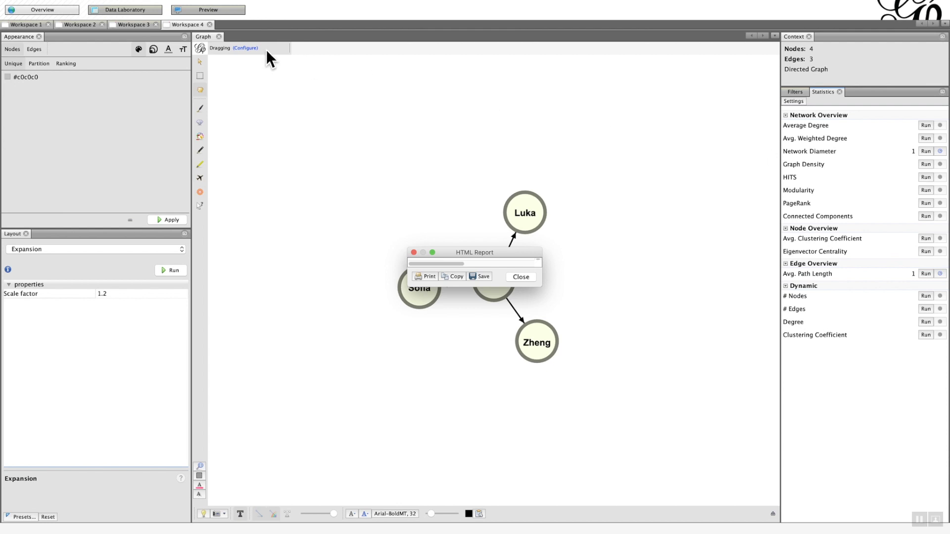
click(136, 10)
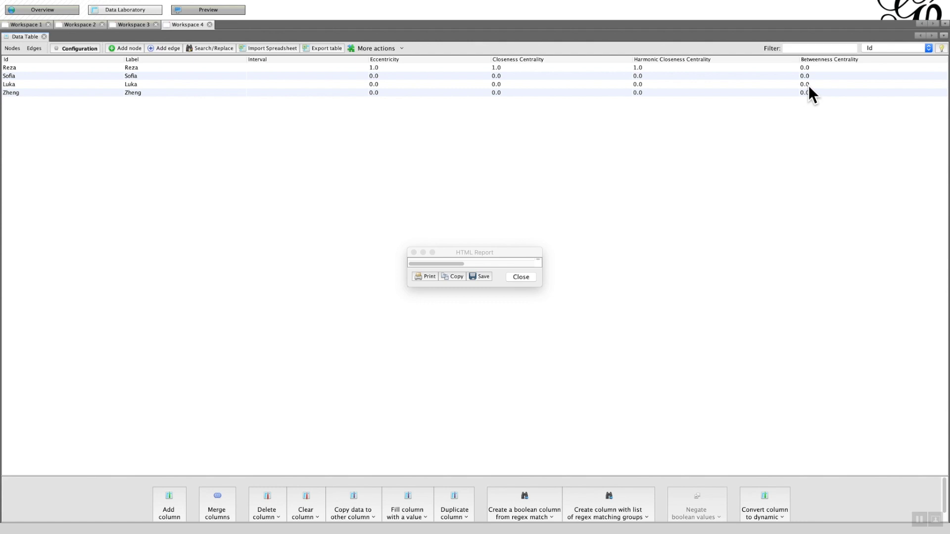
key(super+Tab)
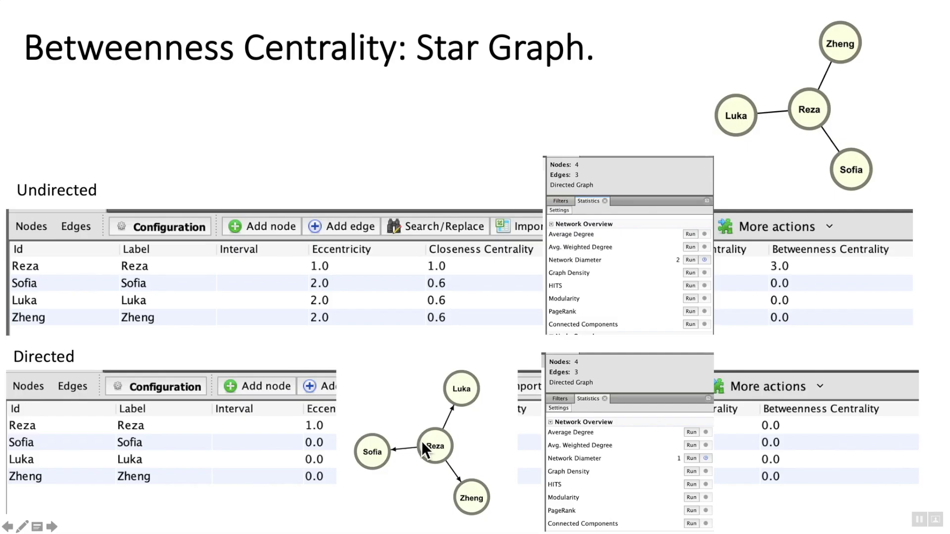